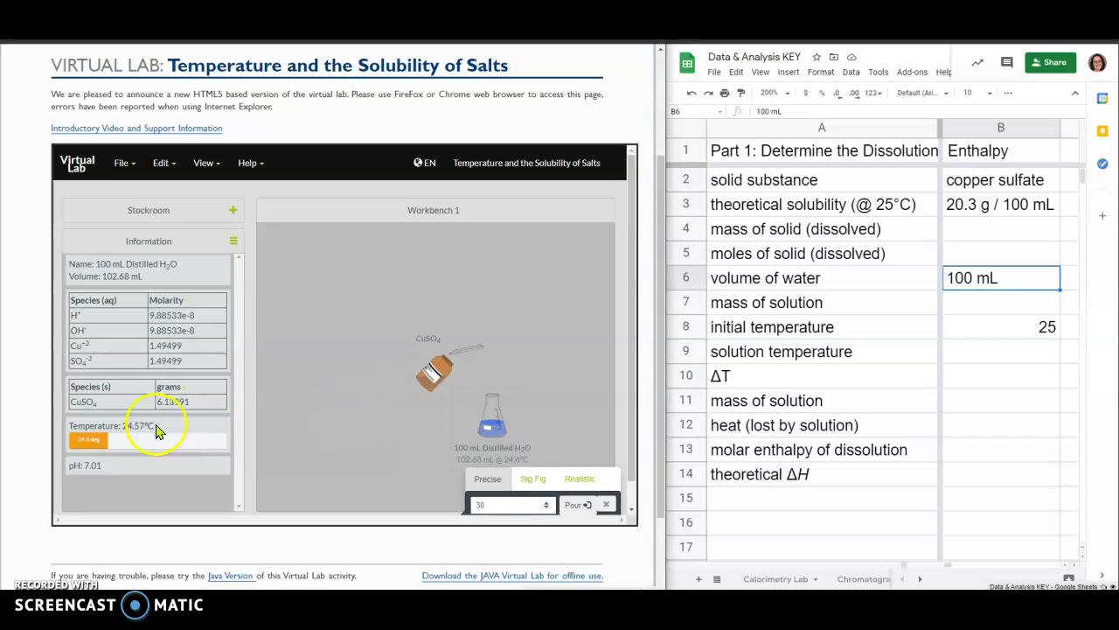
- Move the first flask aside and place a fresh 100 mL distilled water flask beside the copper sulfate
left_click_drag(494, 429, 315, 401)
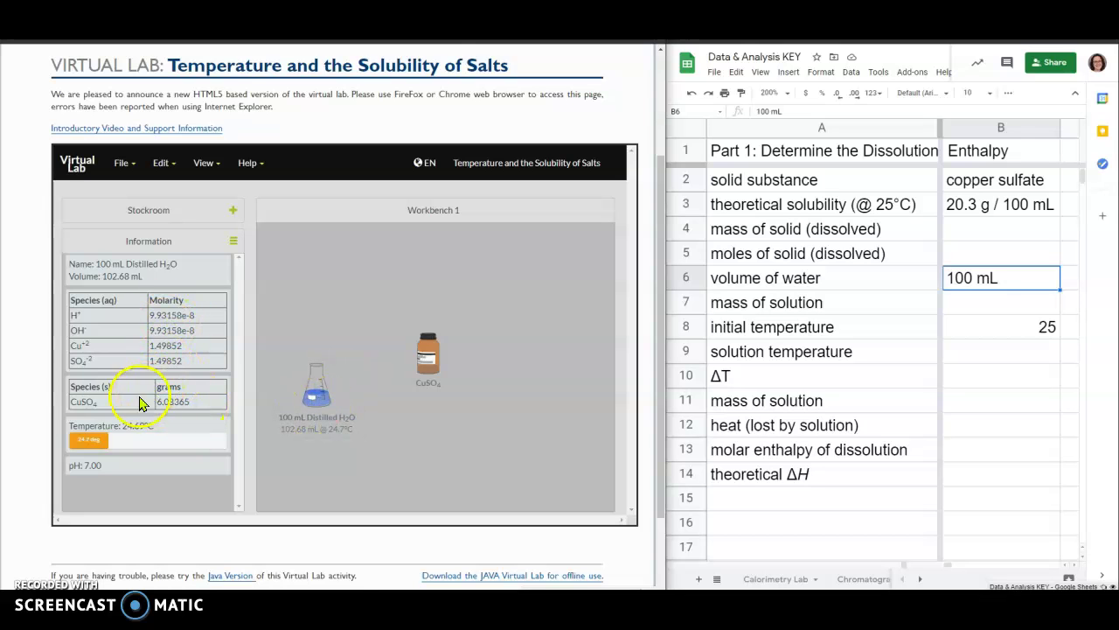
left_click(233, 211)
scroll(142, 375, "down", 5)
scroll(146, 473, "down", 1)
left_click(139, 407)
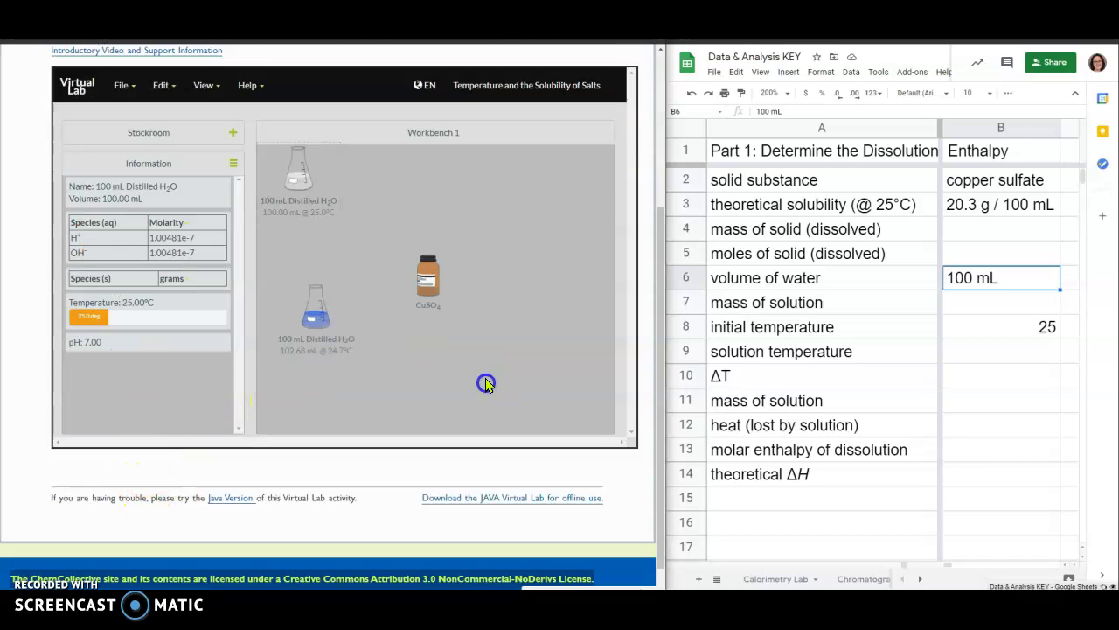
left_click_drag(298, 172, 521, 330)
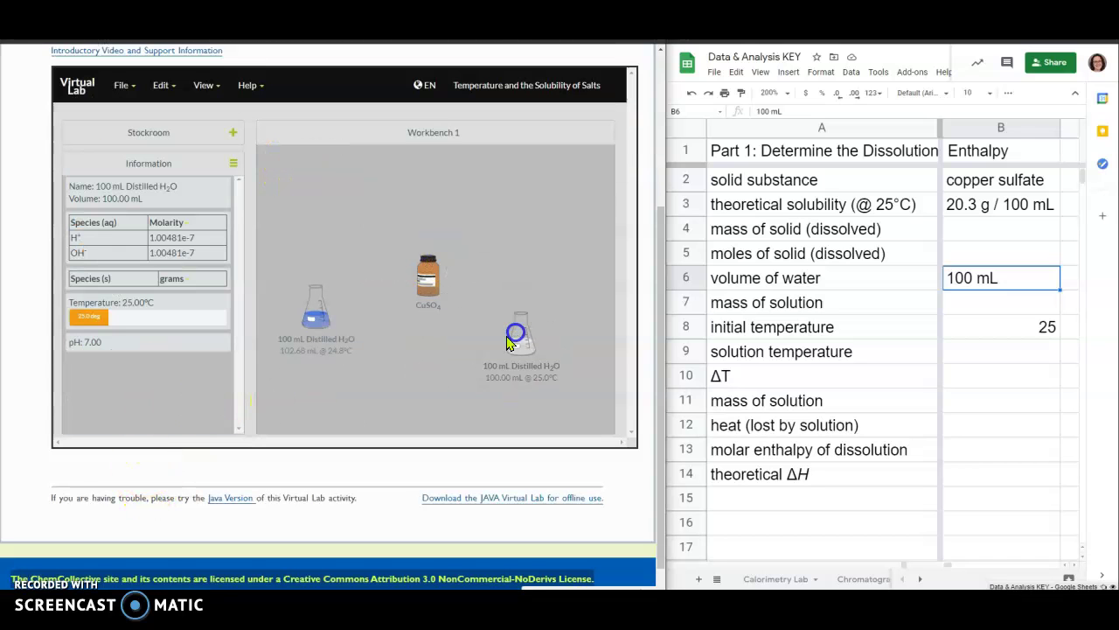
- Pour 30 g of copper sulfate into the new water flask
scroll(396, 385, "up", 1)
left_click(428, 363)
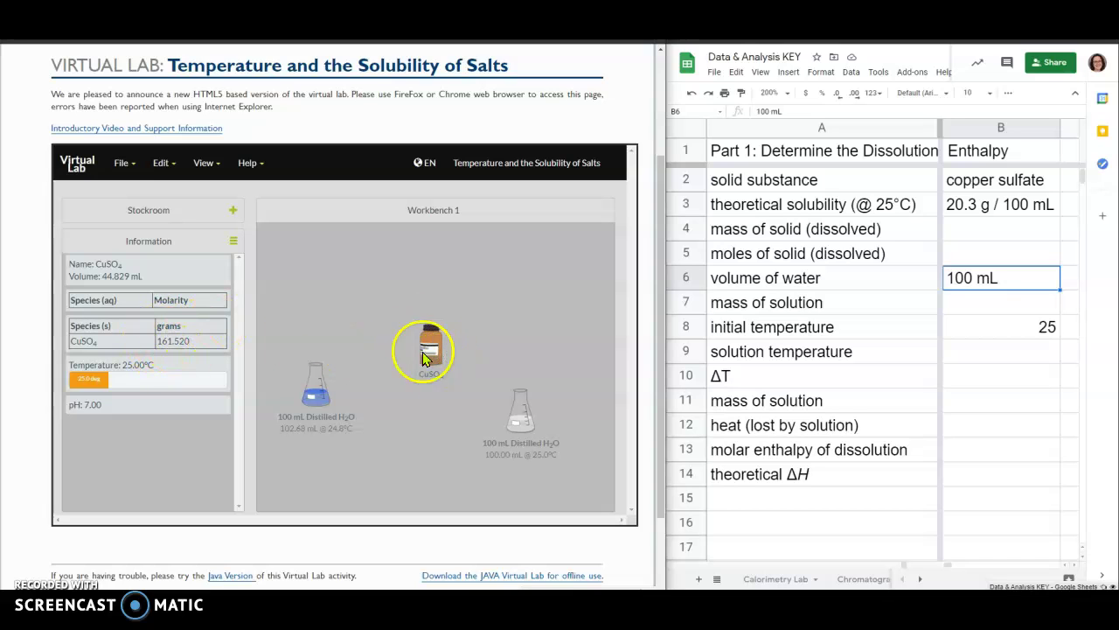
left_click_drag(419, 356, 521, 412)
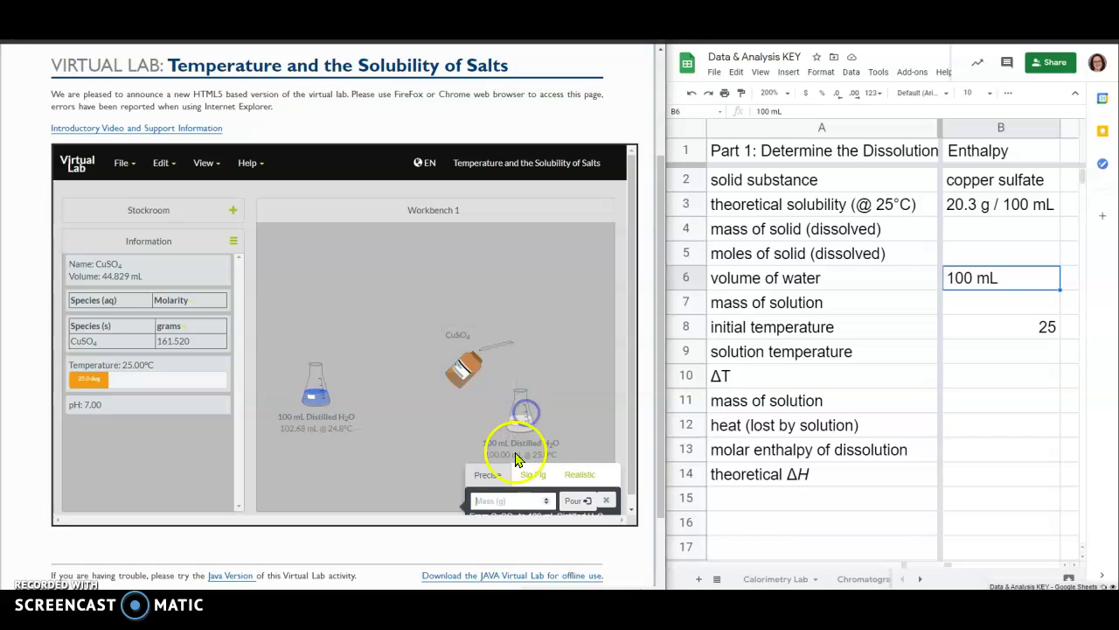
left_click(495, 501)
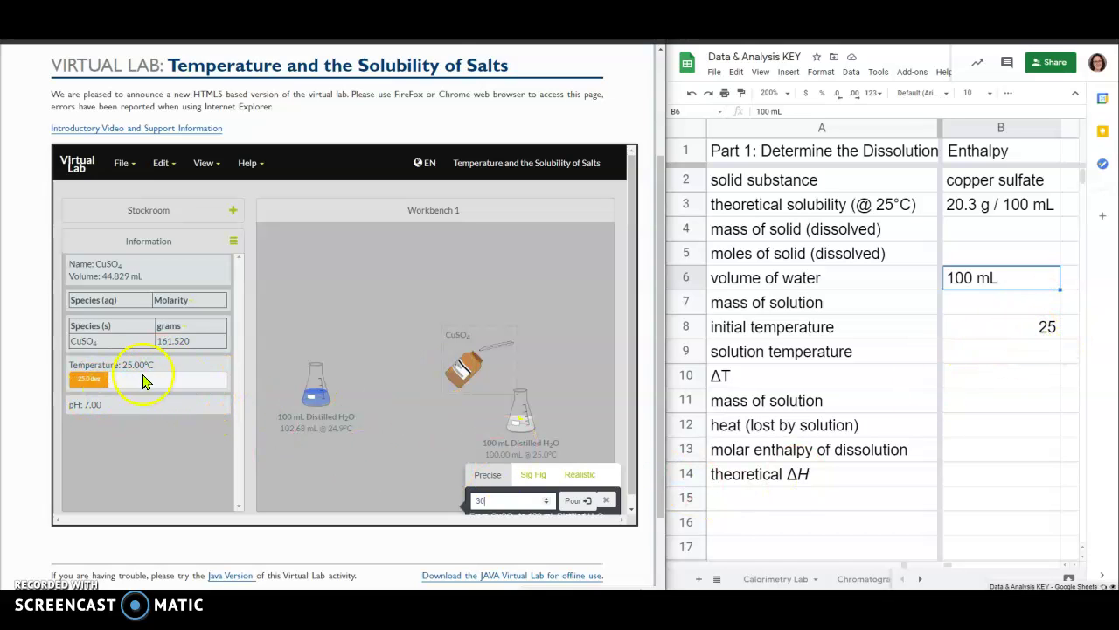
left_click(577, 508)
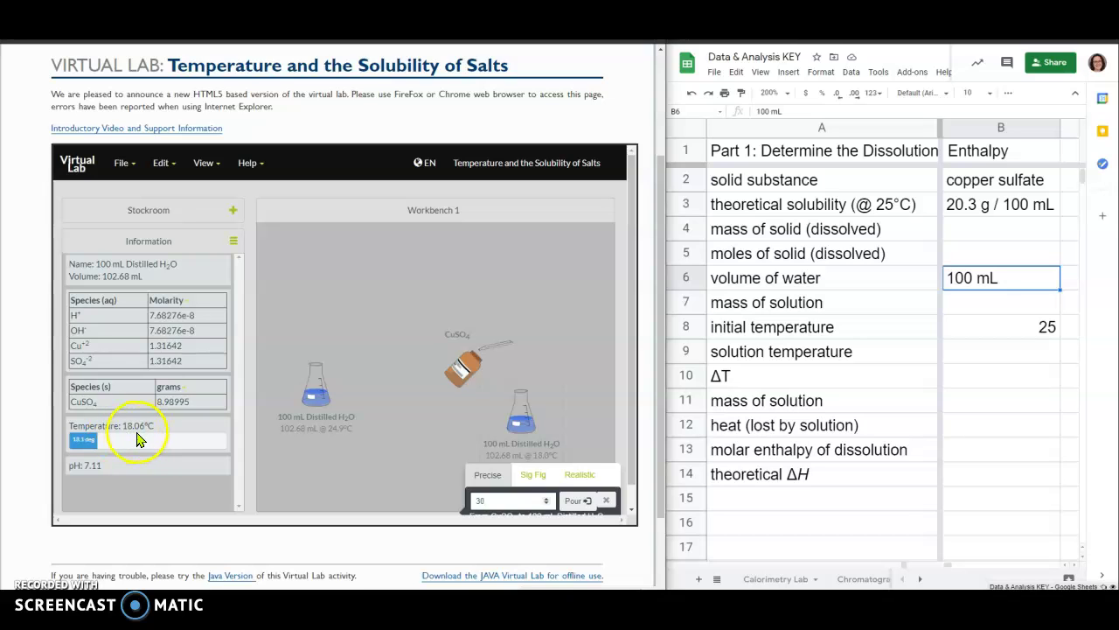
left_click(969, 322)
- Enter 16.5 as the solution temperature in cell B9, then close the lab's pour panel
left_click(972, 308)
left_click(979, 359)
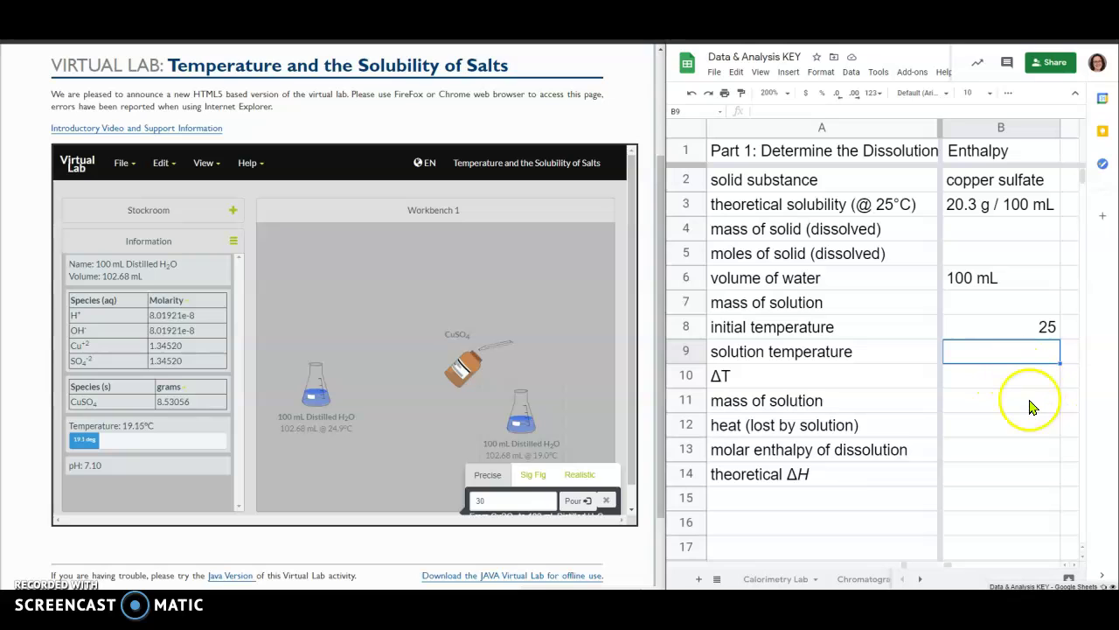
type("16.5")
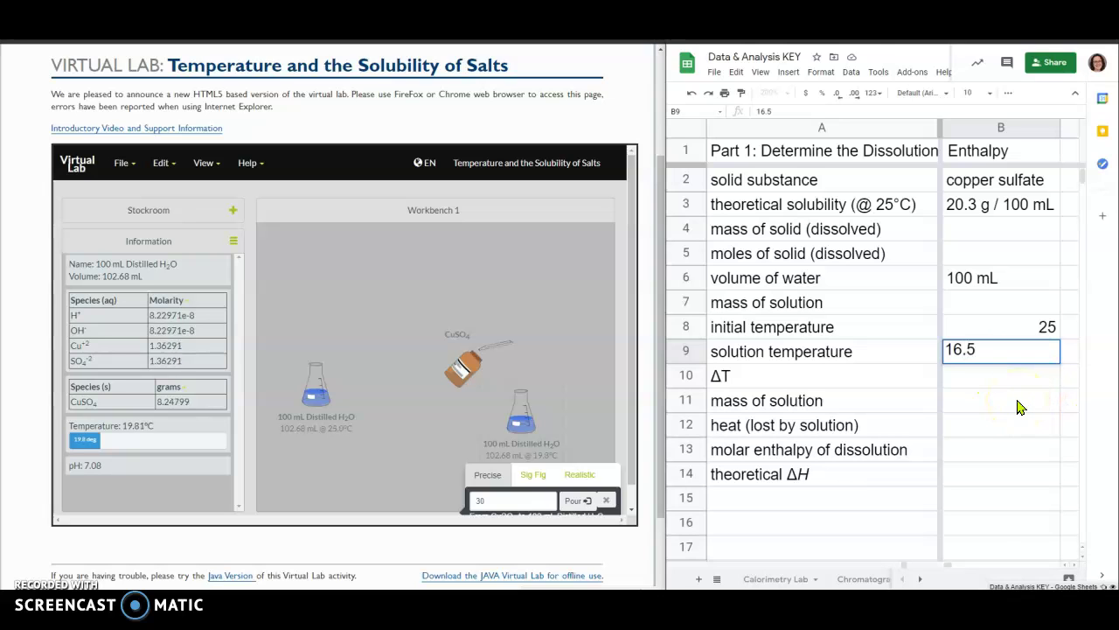
key("Return")
left_click(1013, 354)
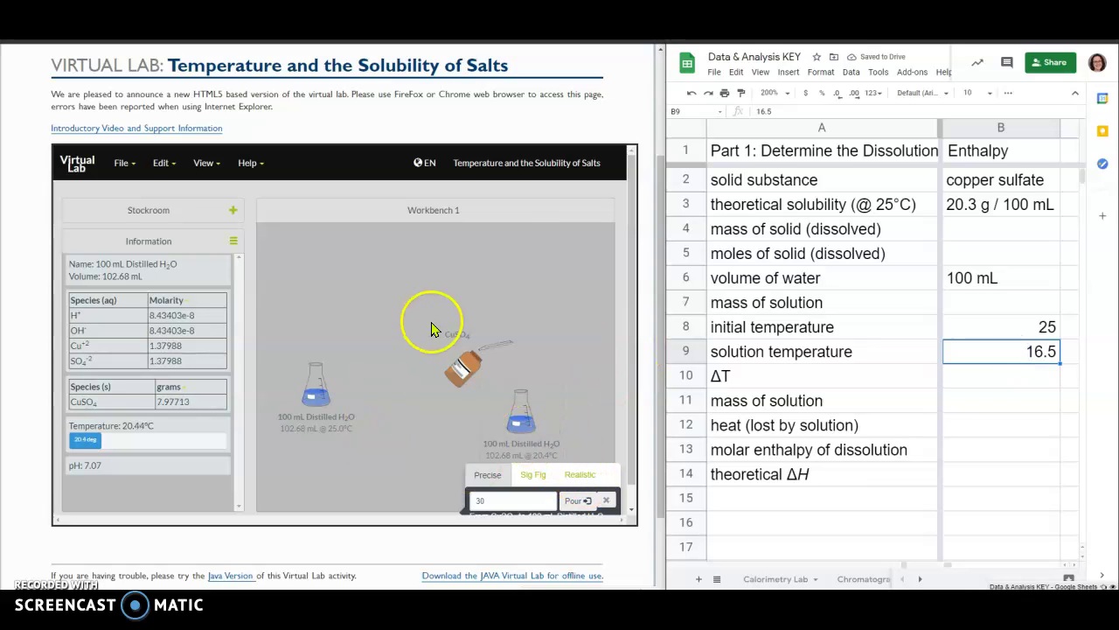
left_click(417, 400)
left_click(606, 500)
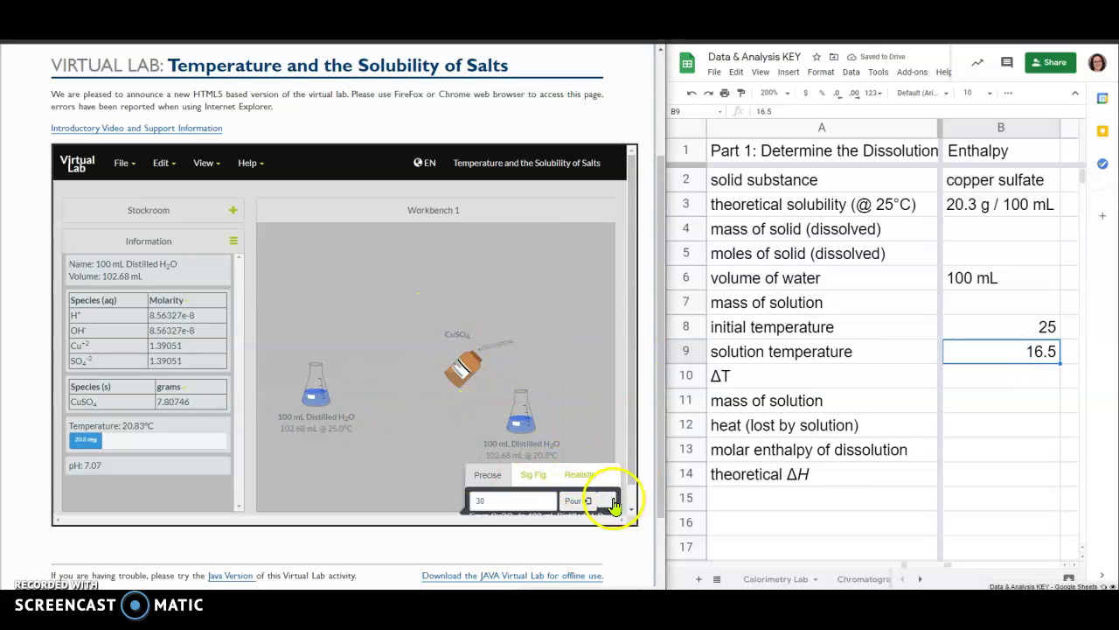
- Rearrange the bench and add another 100 mL distilled water flask from the Stockroom
left_click(437, 357)
left_click_drag(437, 360, 297, 302)
left_click_drag(521, 412, 315, 467)
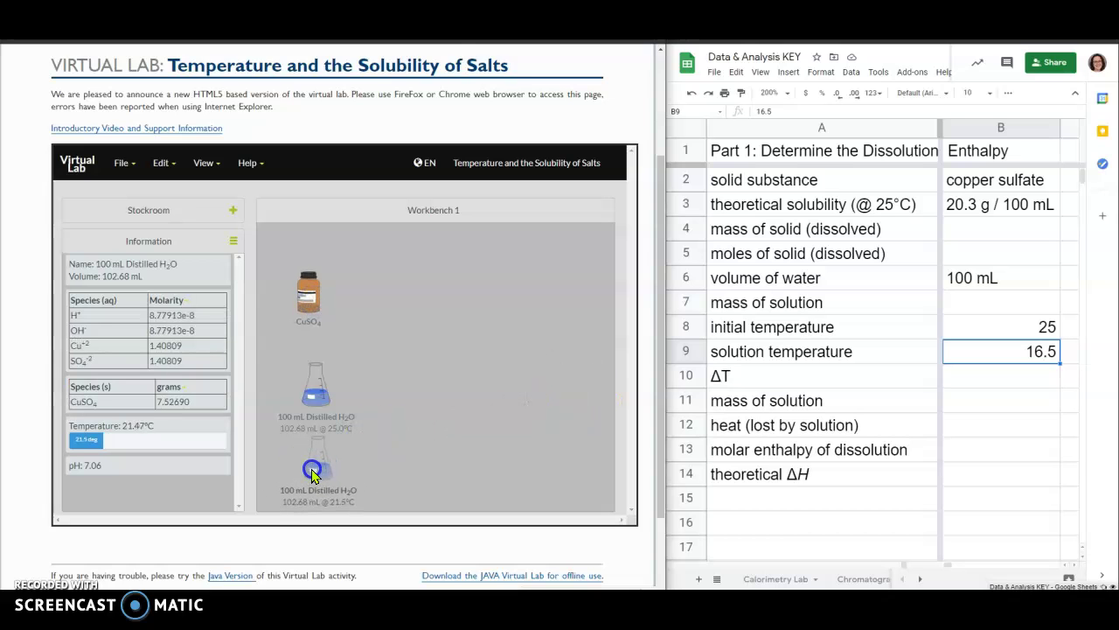
left_click(166, 212)
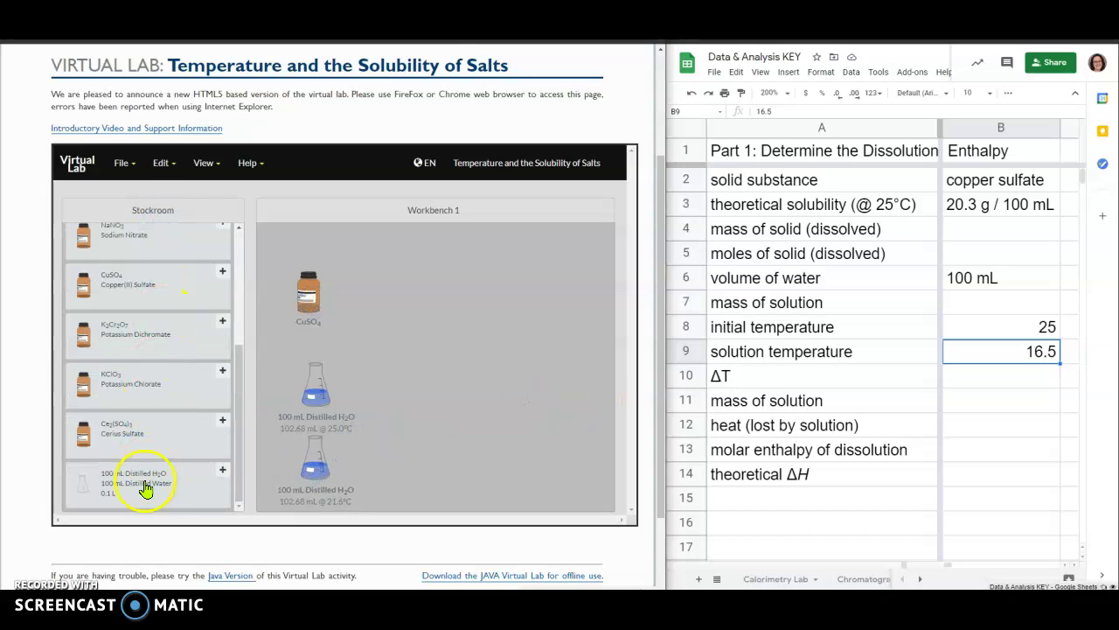
left_click(145, 478)
left_click_drag(297, 247, 492, 343)
- Pour 30 g of copper sulfate into the newest water flask
left_click_drag(307, 297, 472, 331)
left_click(171, 331)
left_click(500, 477)
type("30")
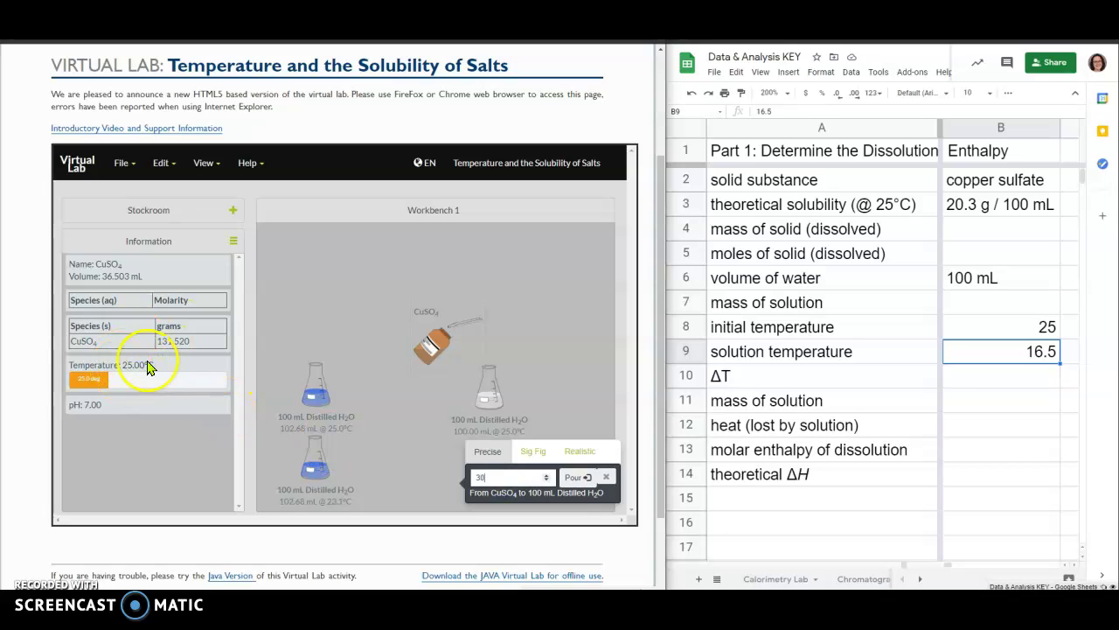
left_click(574, 482)
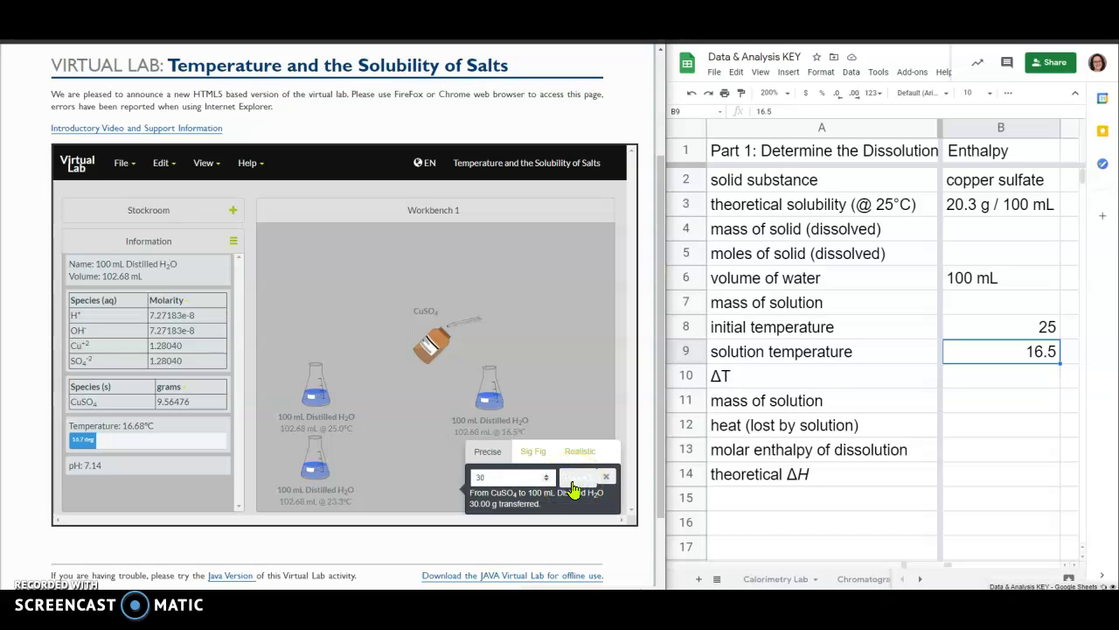
- Correct the solution temperature in B9 from 16.5 to 16.4 and move to ΔT cell B10
left_click(1047, 350)
key("BackSpace")
type("4")
key("Return")
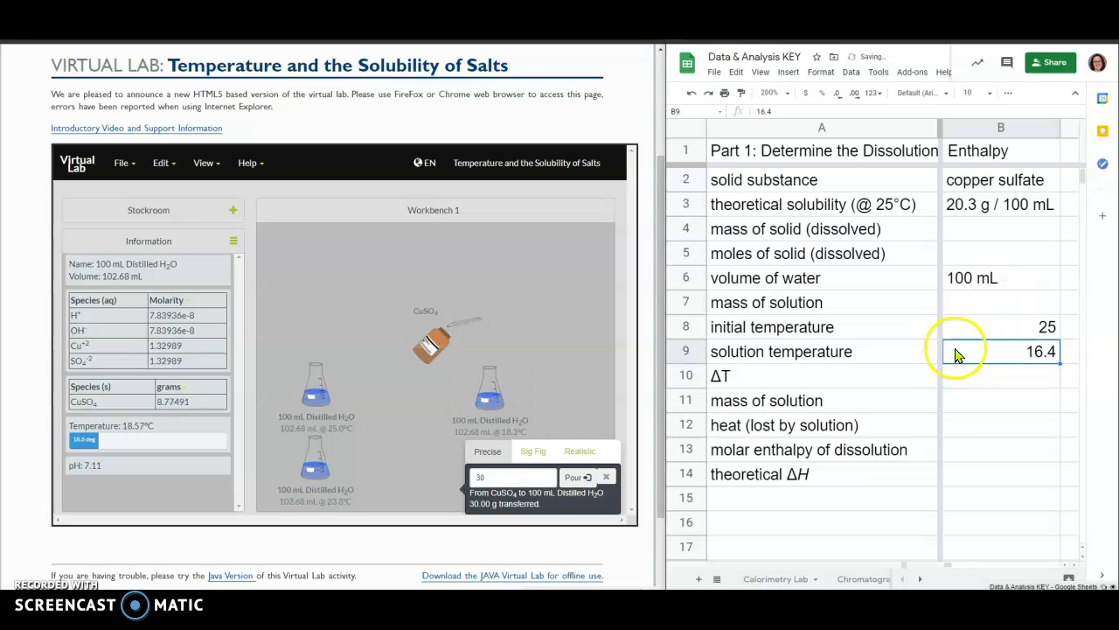
left_click(1014, 322)
key("Down")
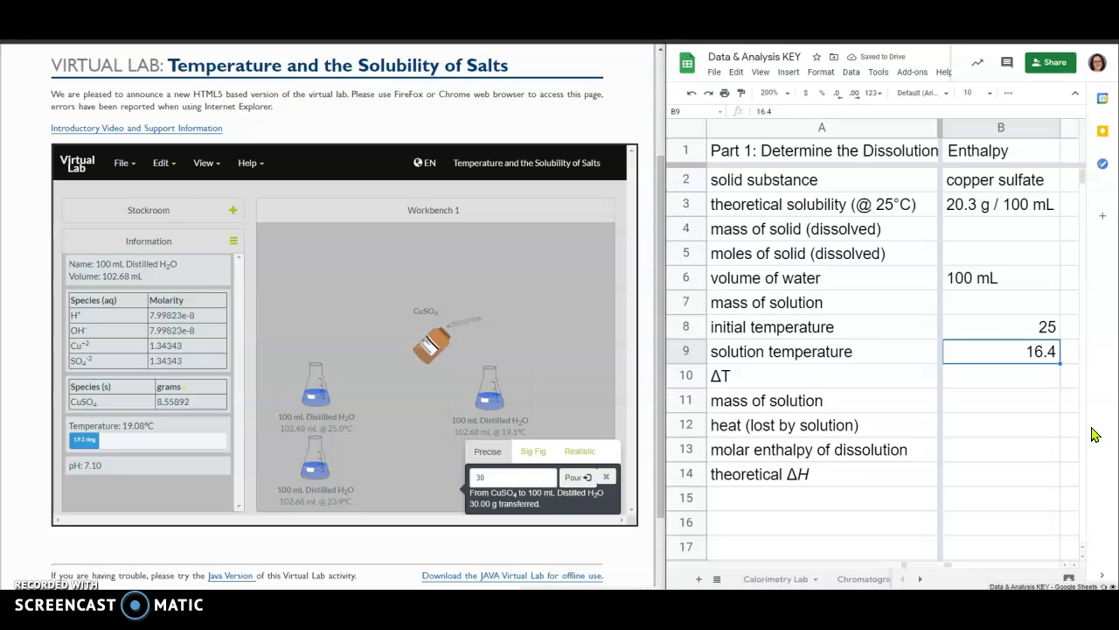
key("Up")
key("Down")
key("Down")
- Enter =B9-B8 in B10 to get a ΔT of -8.6, declining the autofill suggestion
type("=")
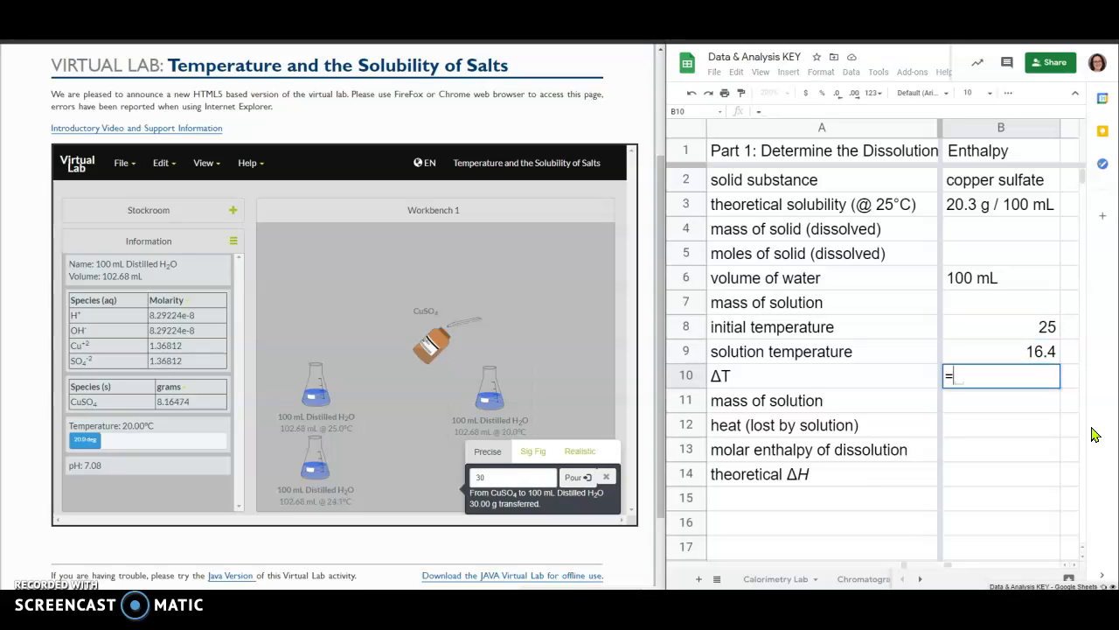
left_click(1045, 354)
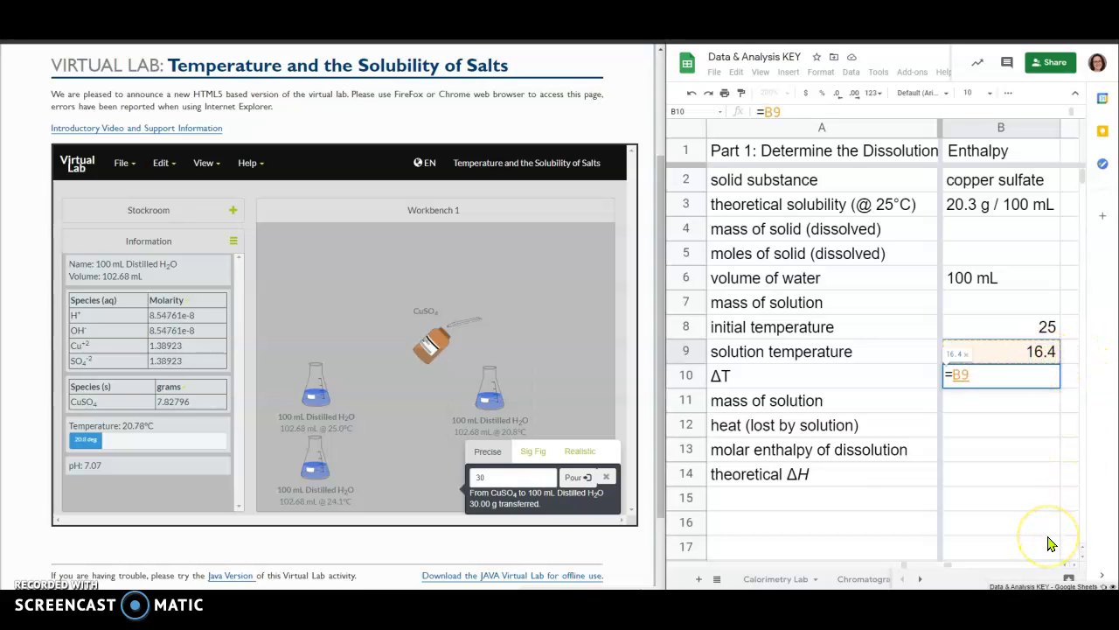
type("-")
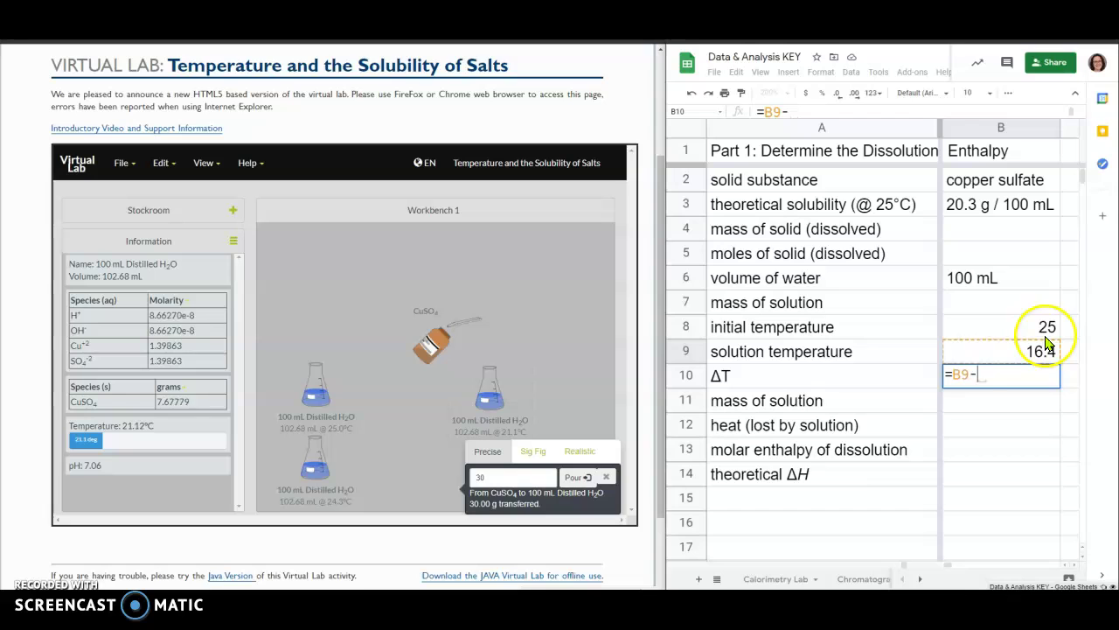
left_click(1046, 331)
key("Return")
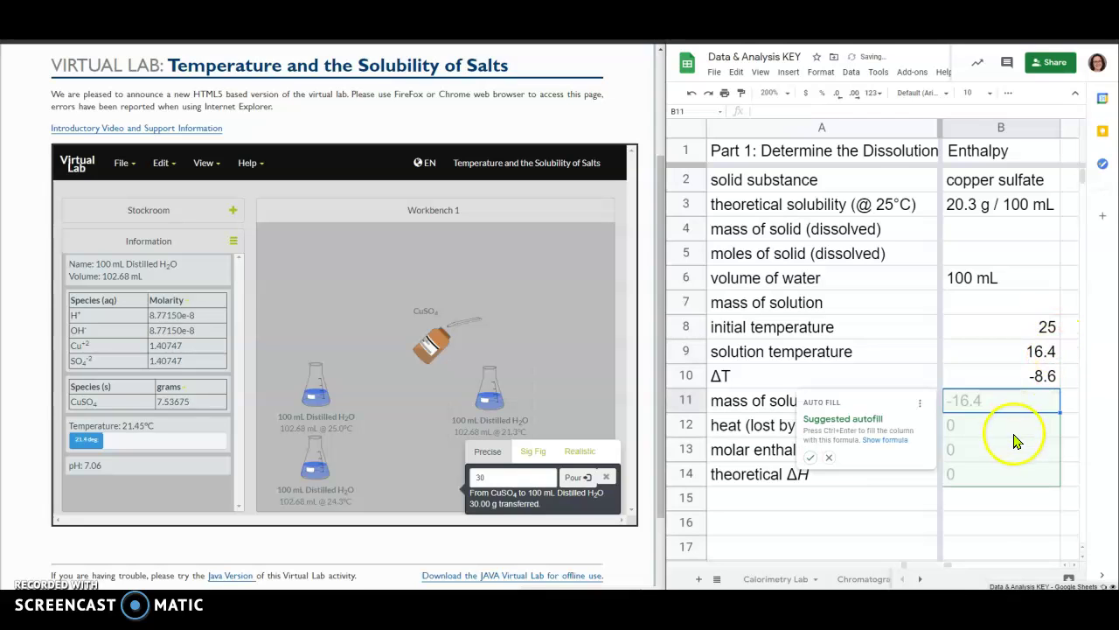
left_click(975, 521)
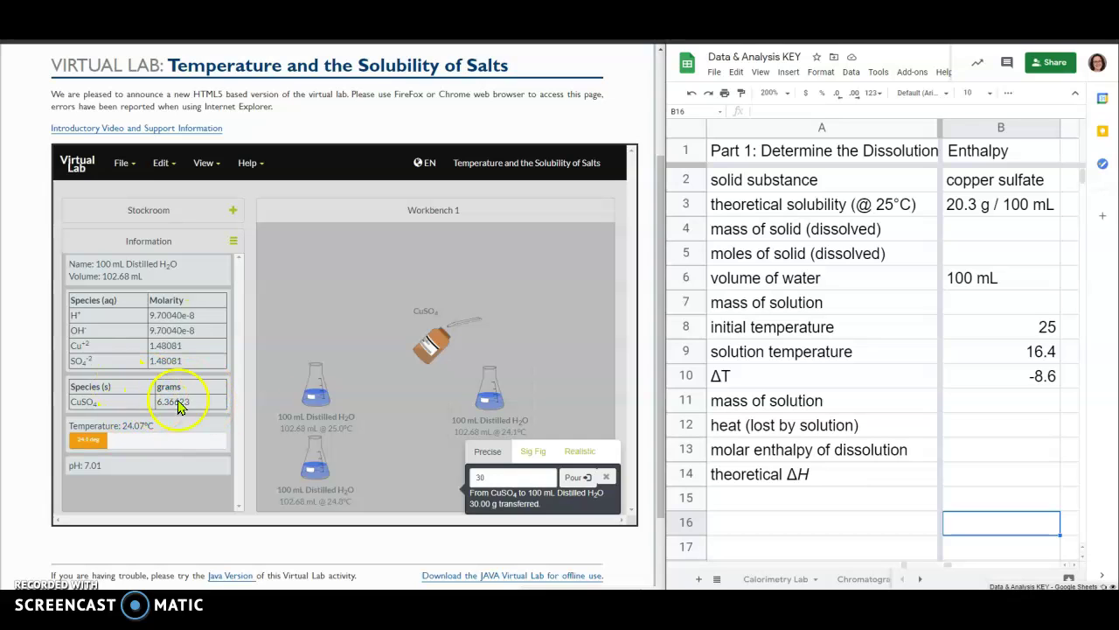
- Add a fresh 100 mL distilled water flask and pour 30 g of copper sulfate into it
left_click(606, 476)
left_click_drag(490, 392, 319, 294)
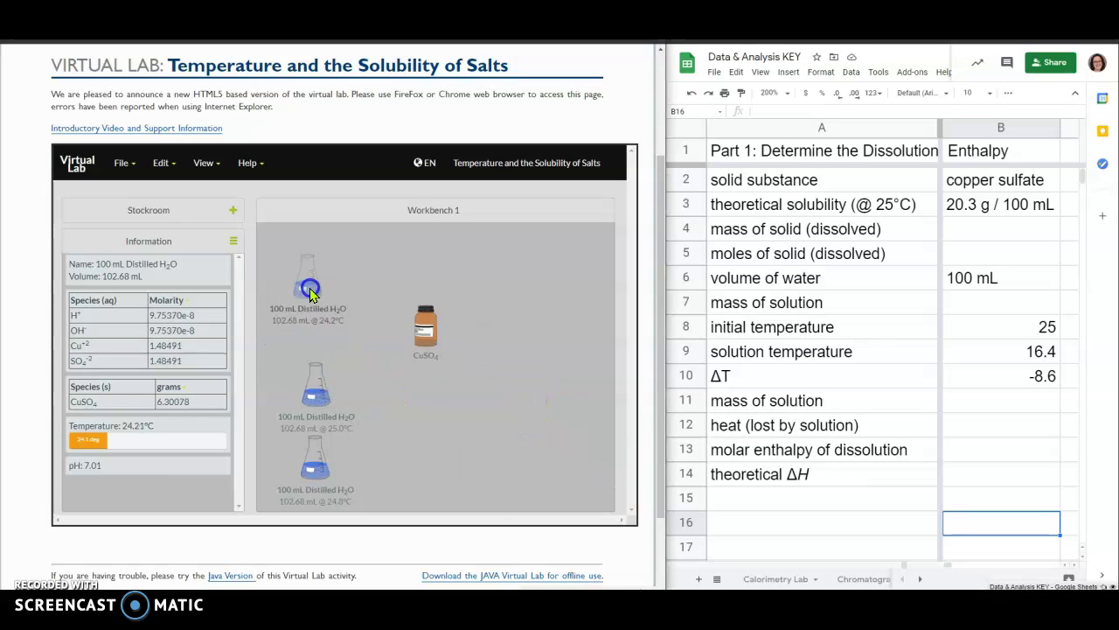
left_click_drag(425, 325, 405, 289)
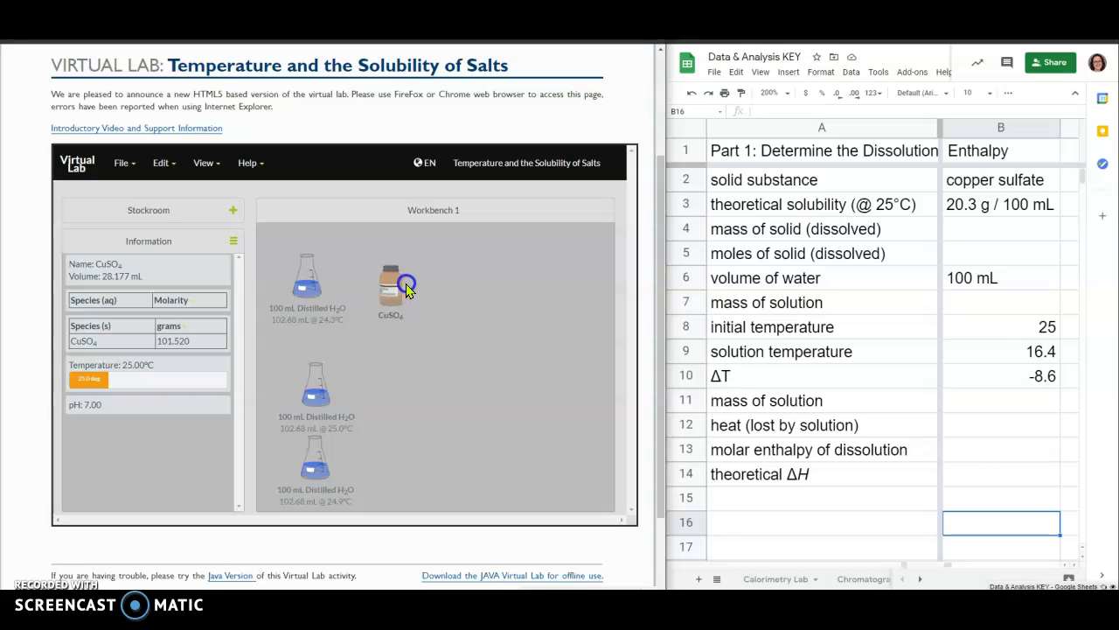
left_click(165, 213)
left_click(144, 493)
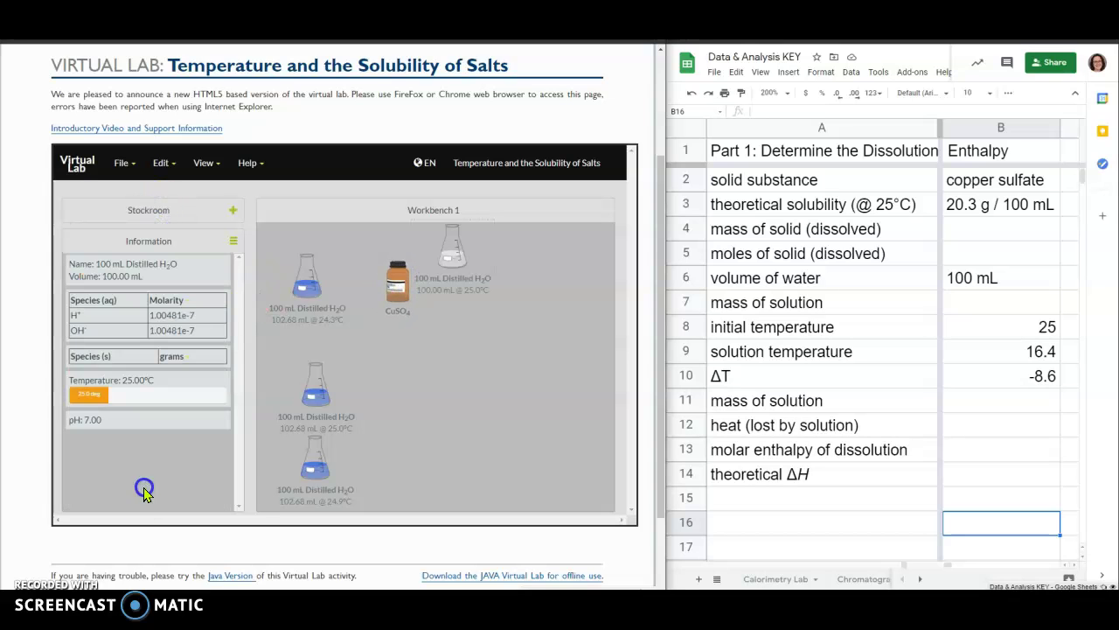
left_click_drag(445, 252, 512, 393)
left_click_drag(400, 284, 511, 371)
left_click(507, 468)
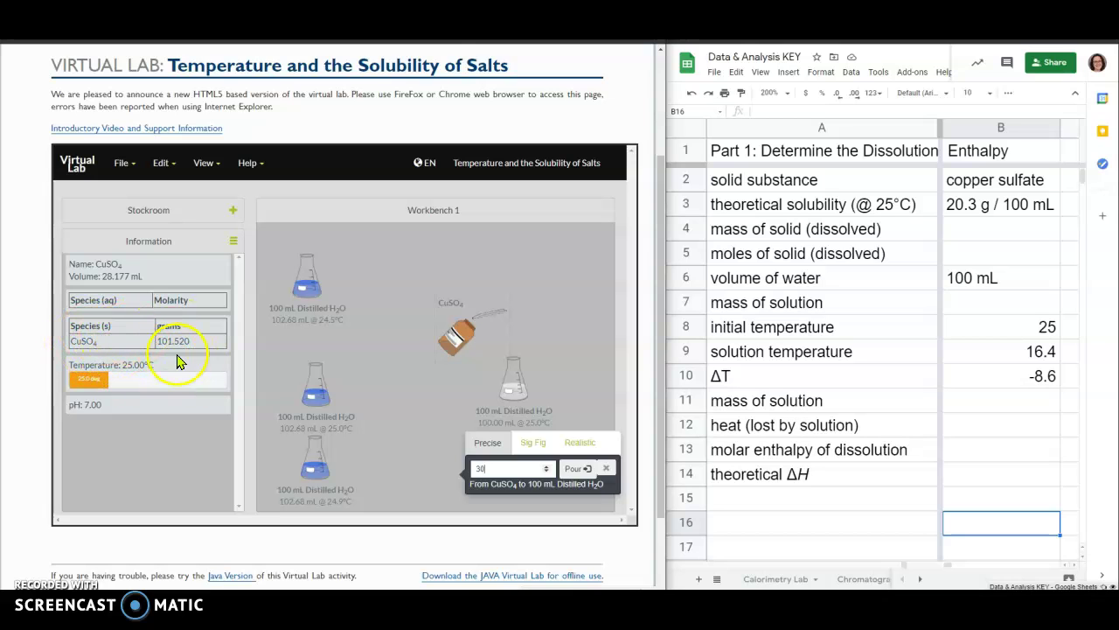
left_click(577, 472)
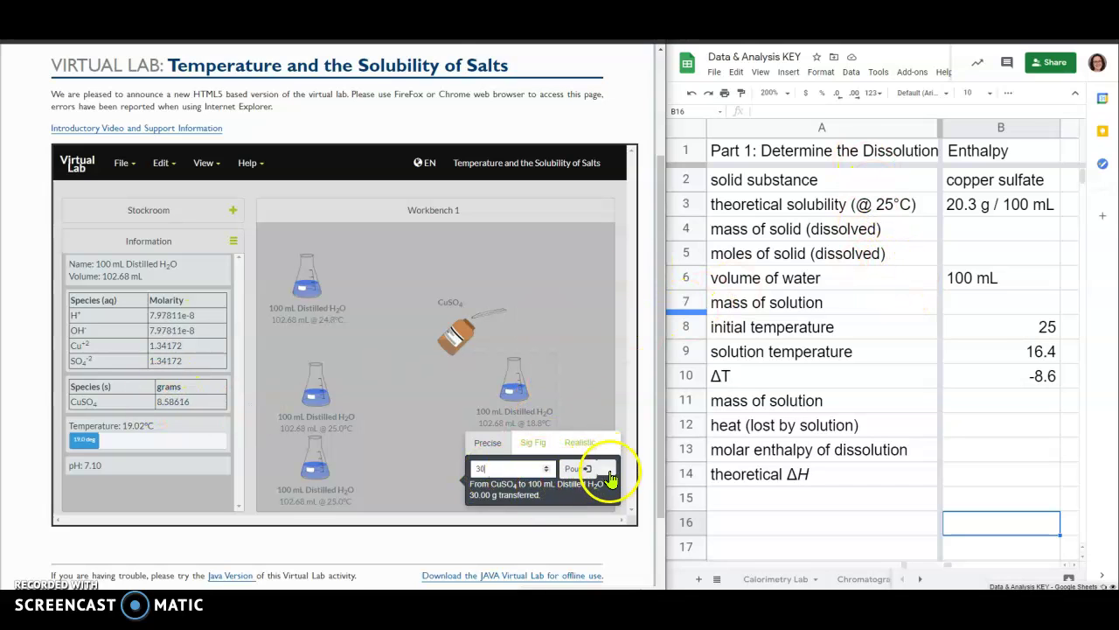
left_click(609, 472)
- Add a second 100 mL distilled water flask and pour another 30 g of copper sulfate into it
left_click_drag(515, 389, 417, 402)
left_click_drag(450, 317, 404, 272)
left_click(171, 215)
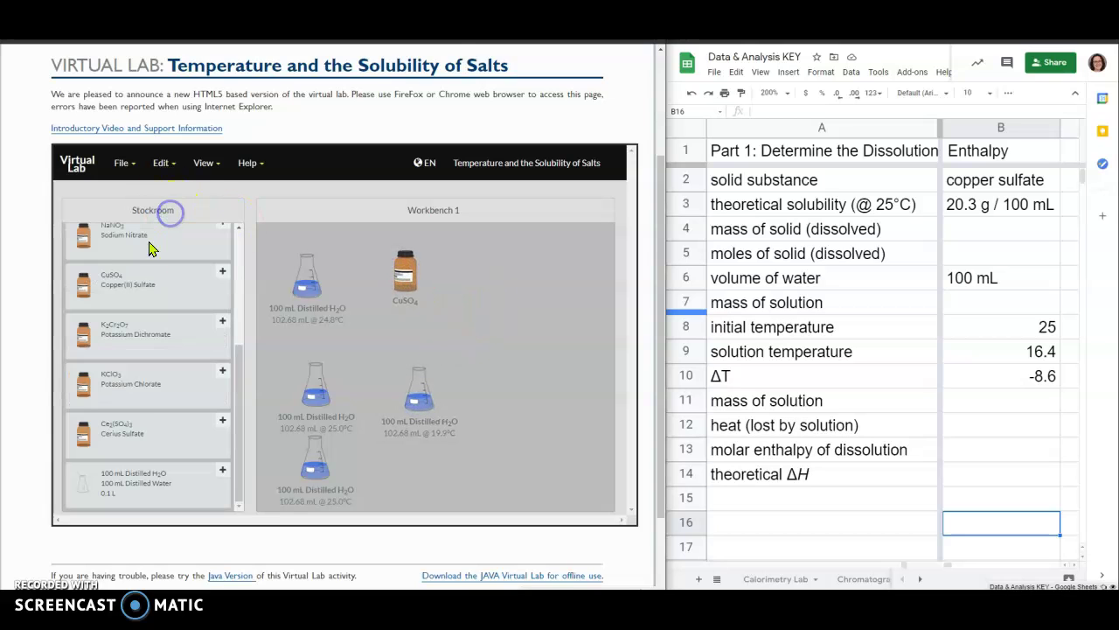
left_click(159, 473)
left_click_drag(476, 251, 529, 315)
left_click(411, 303)
left_click_drag(413, 276, 529, 306)
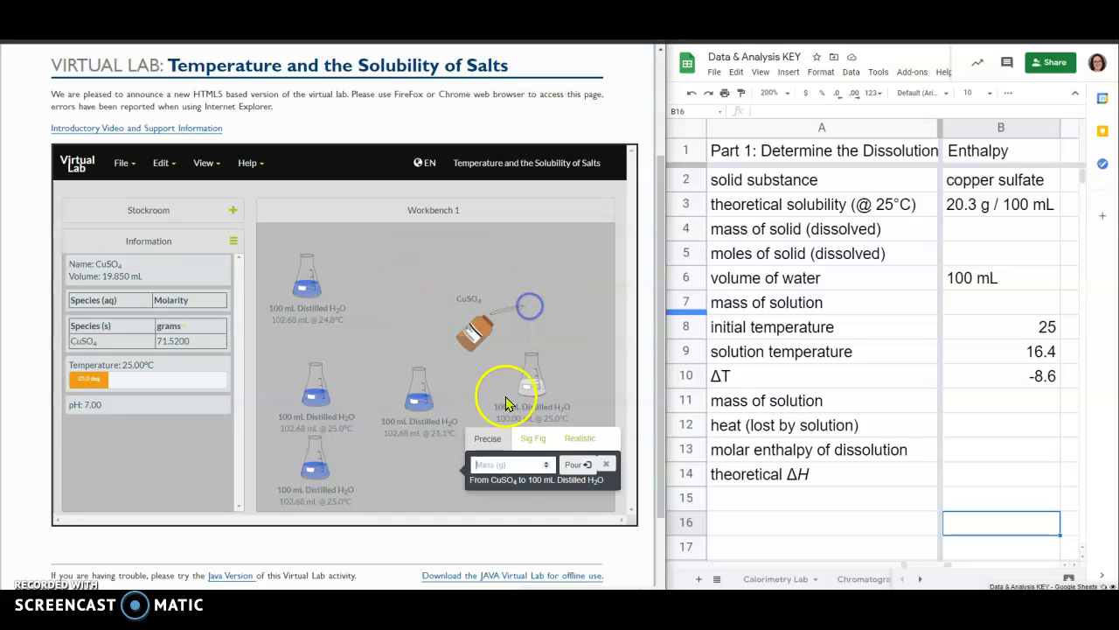
left_click(511, 464)
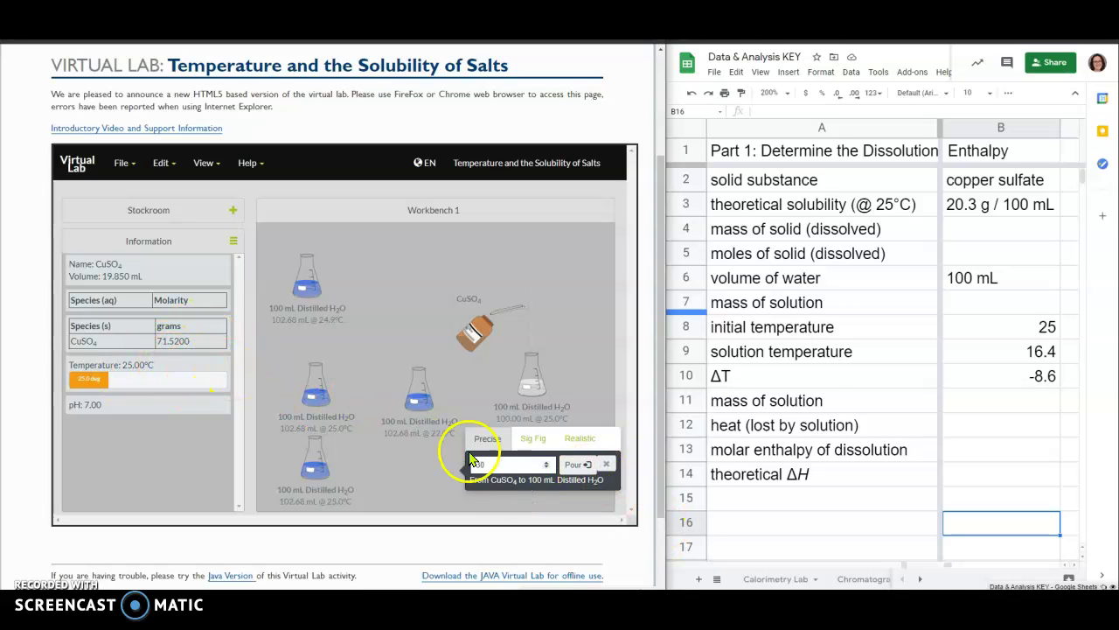
left_click(579, 475)
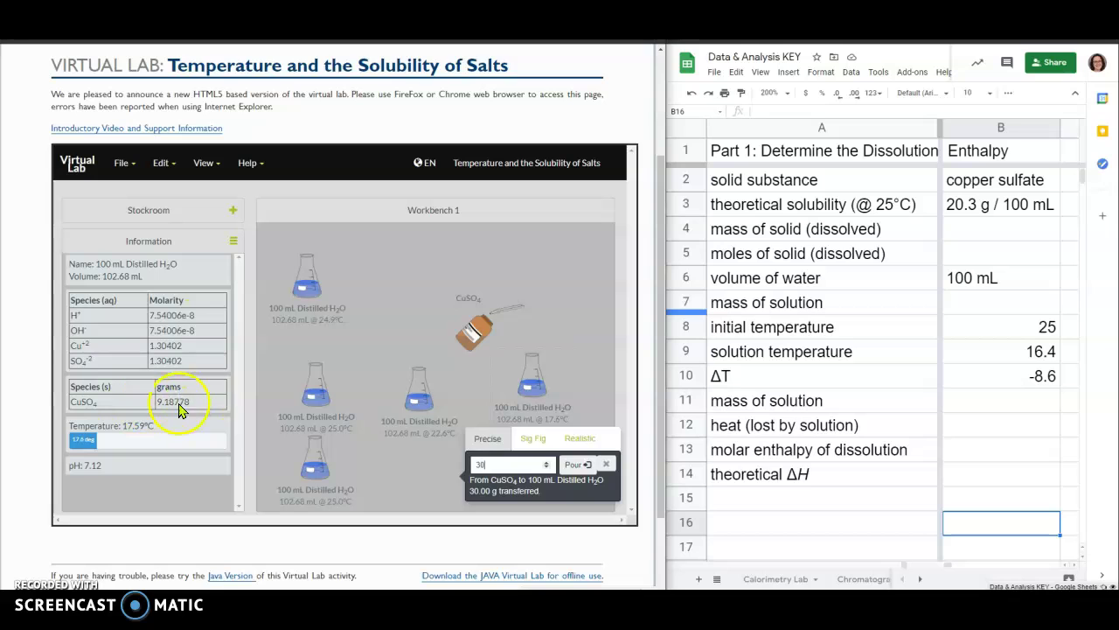
left_click(987, 231)
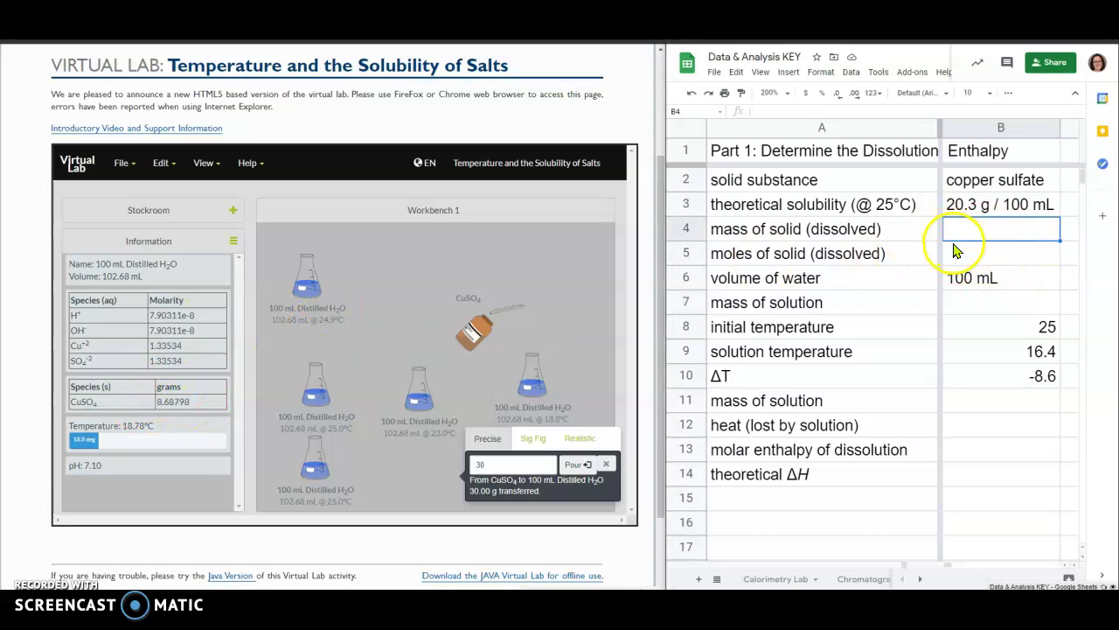
- Enter =30-9.6 in B4 so the dissolved solid mass reads 20.4
type("=30")
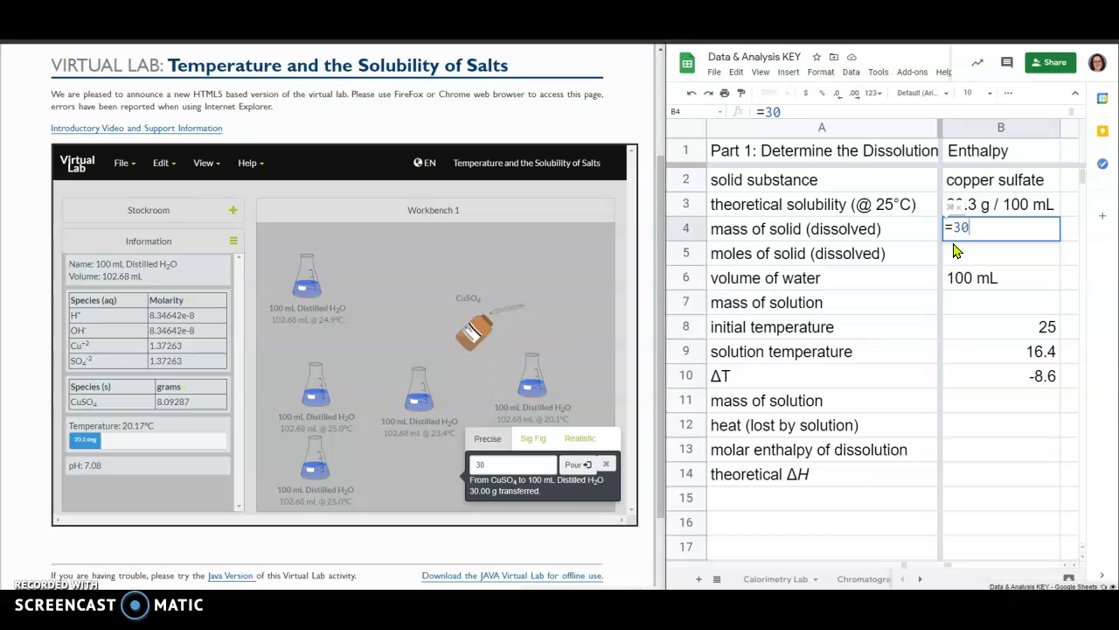
type("-")
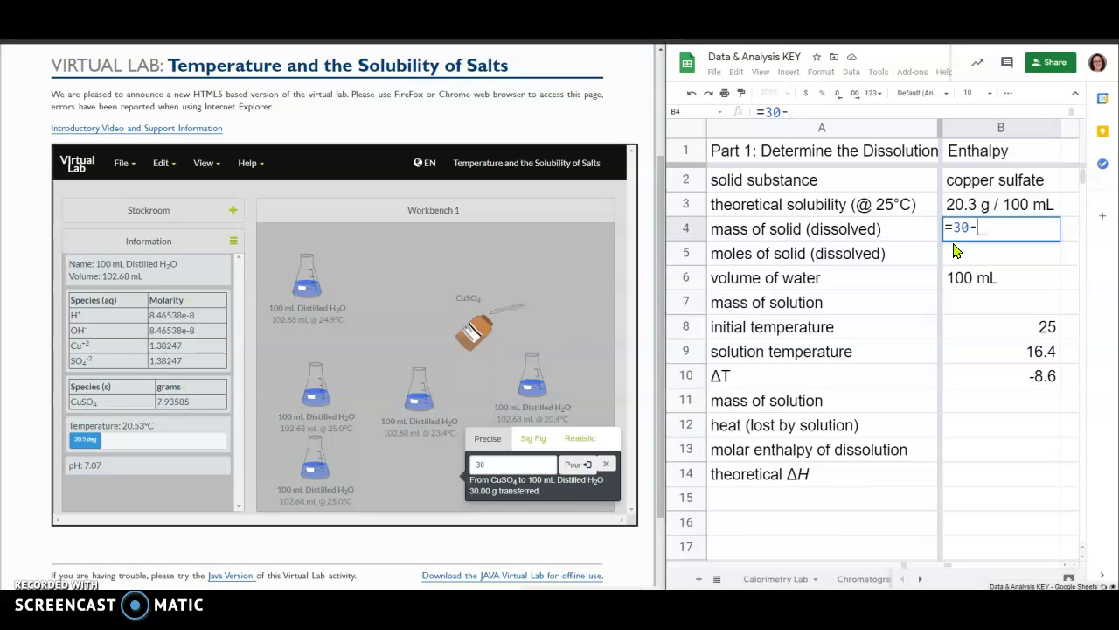
type("9.6")
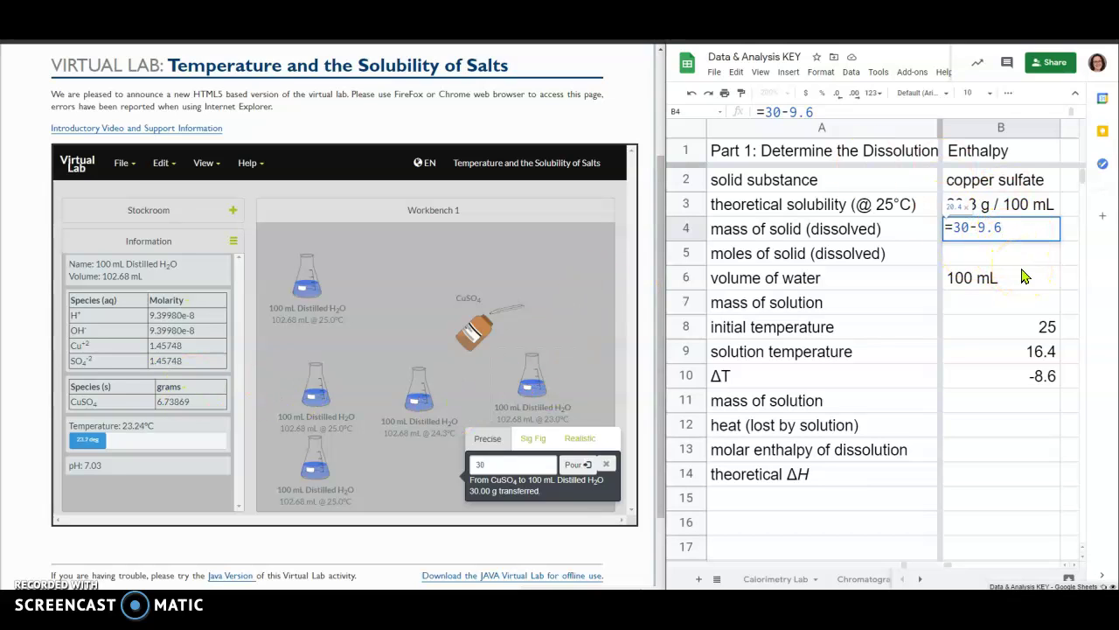
key("Return")
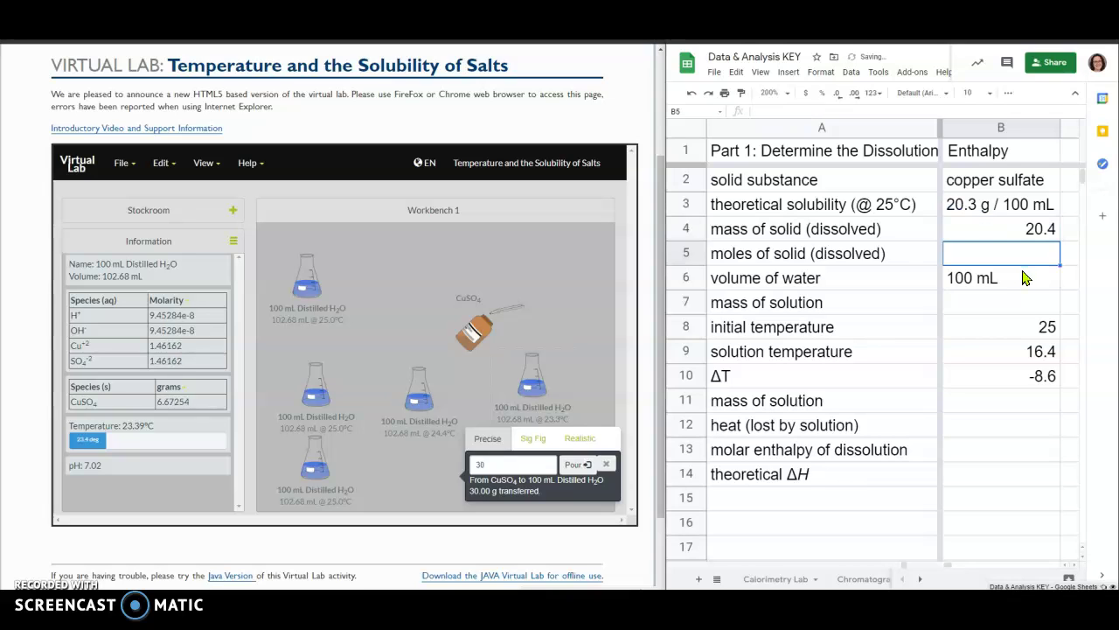
left_click(1045, 234)
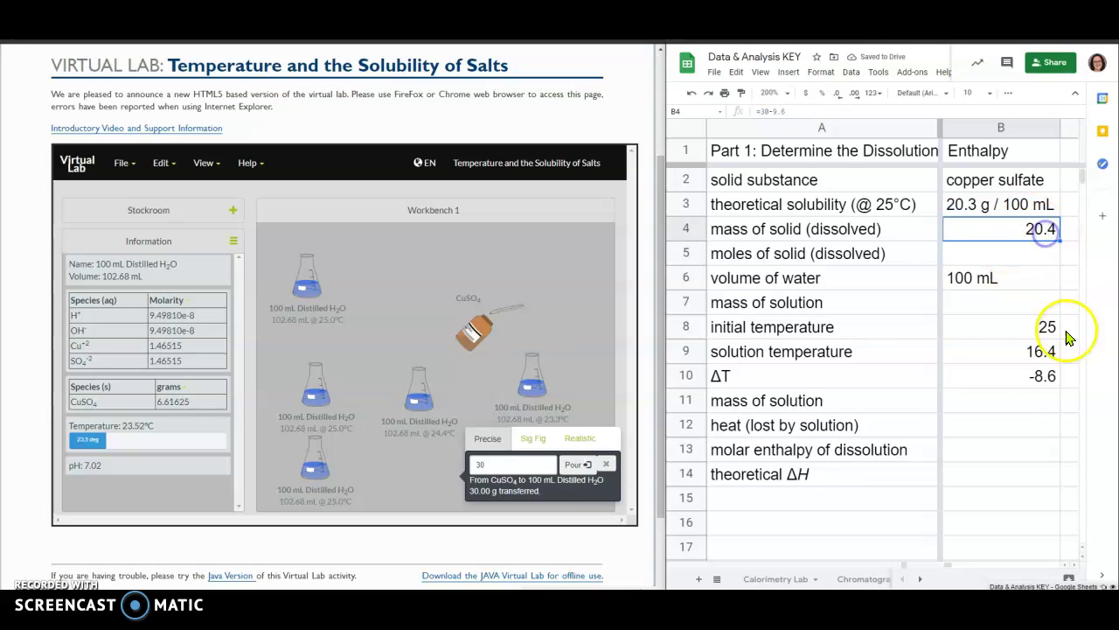